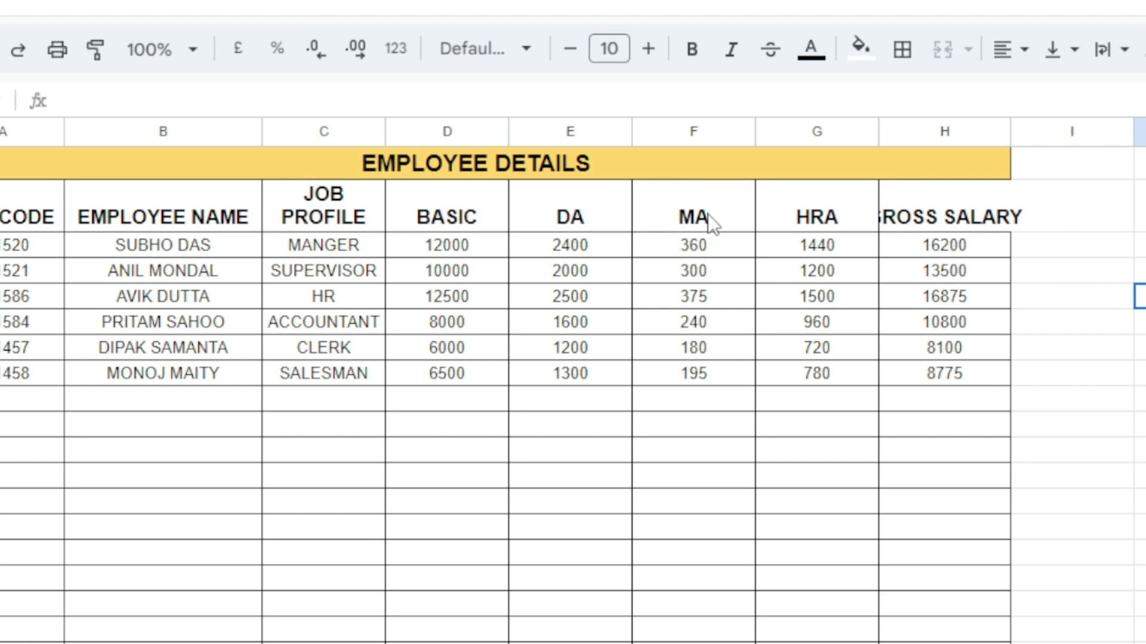
click(820, 220)
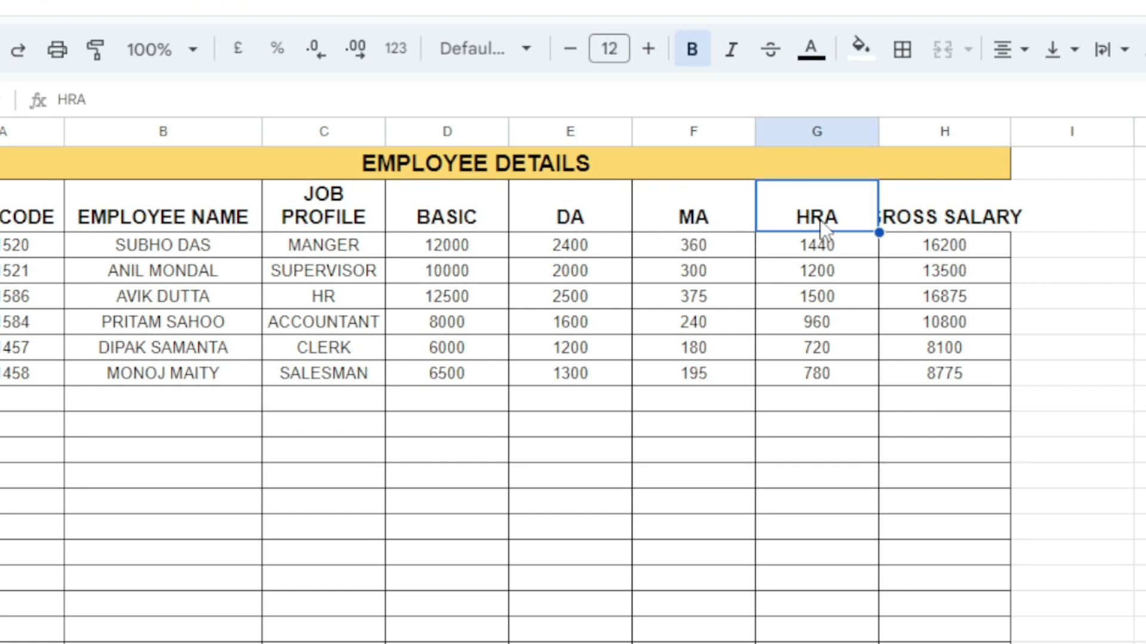
double_click(959, 227)
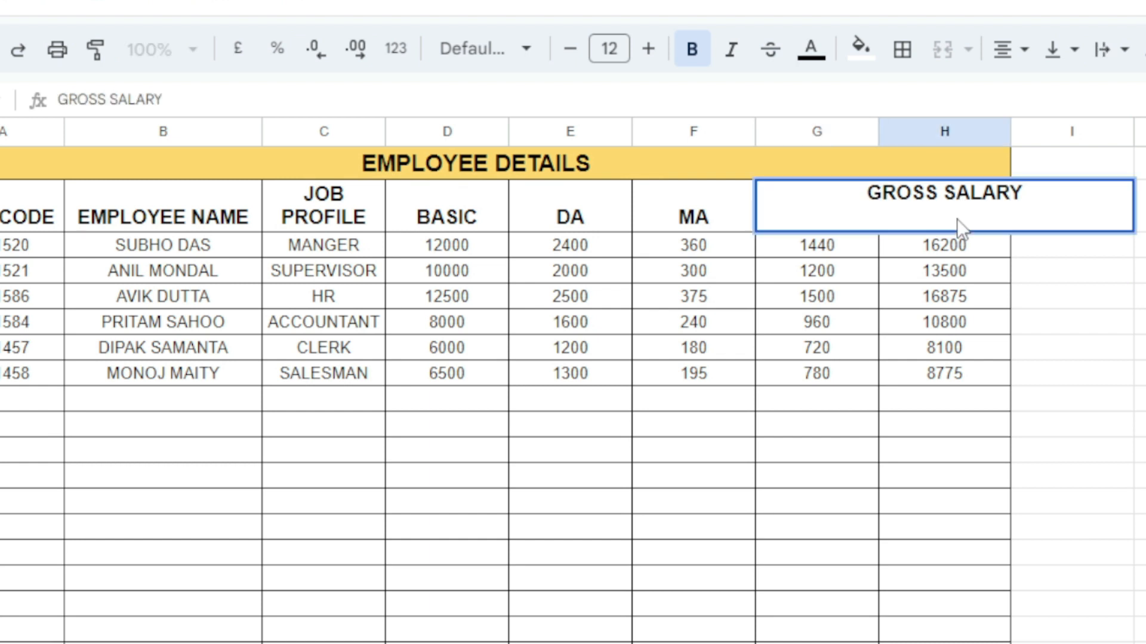
click(1109, 252)
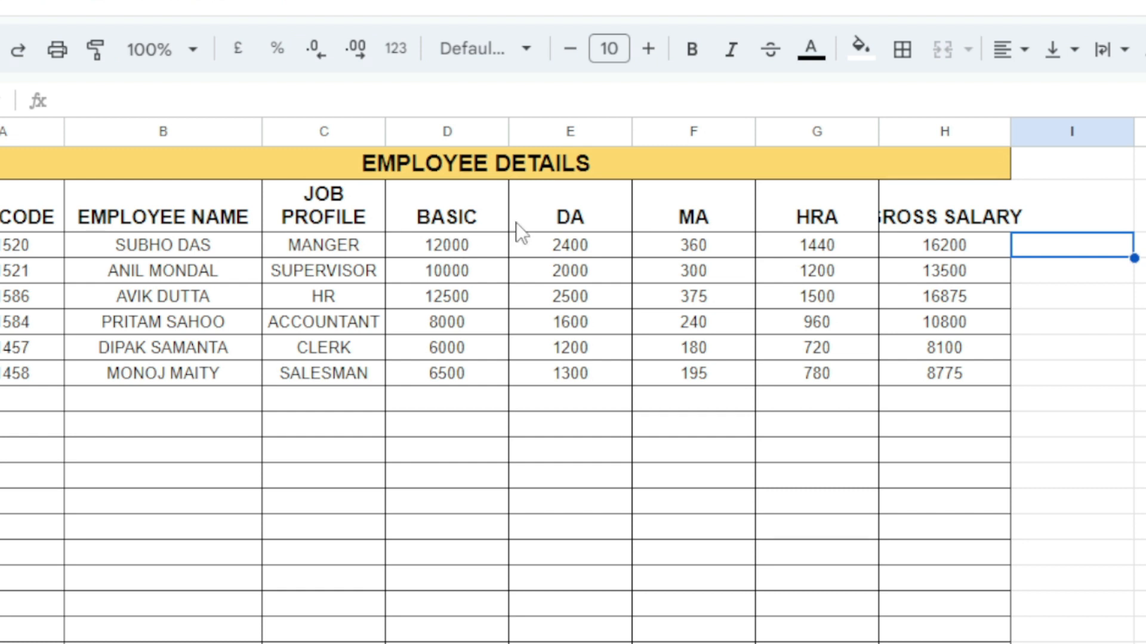
right_click(493, 142)
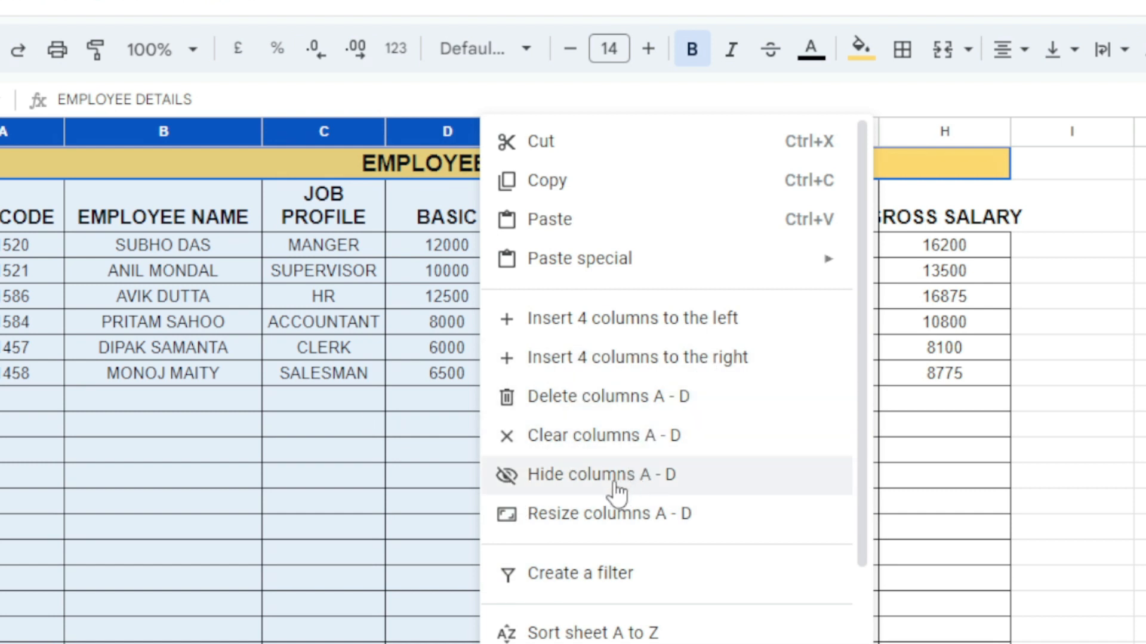
click(1141, 424)
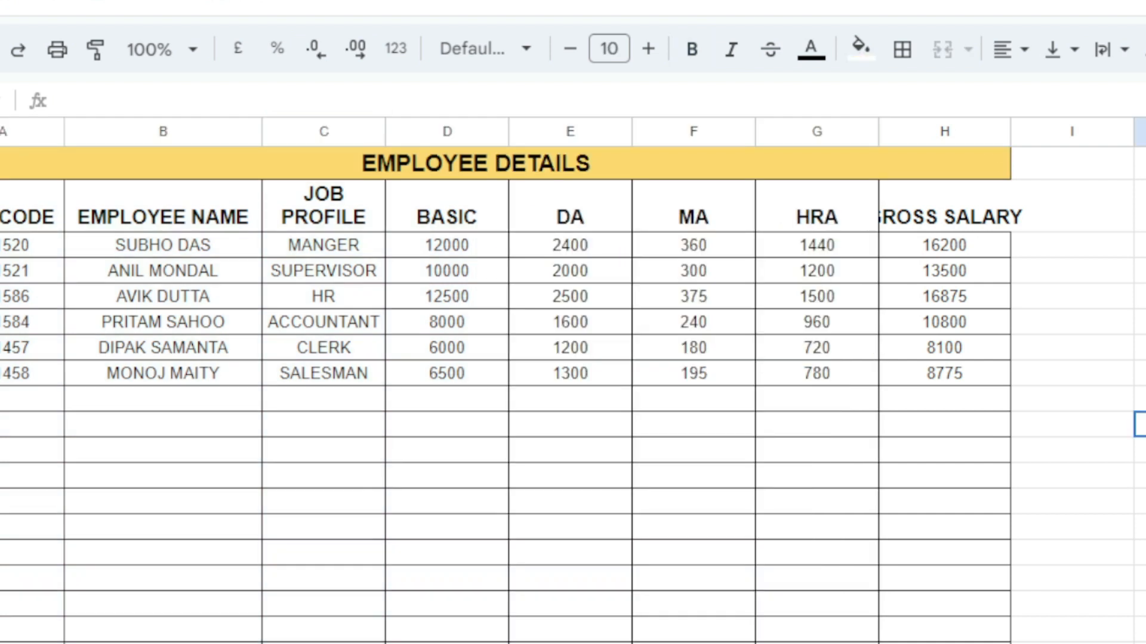
- Hide column D with the BASIC salary figures in the employee table
click(441, 132)
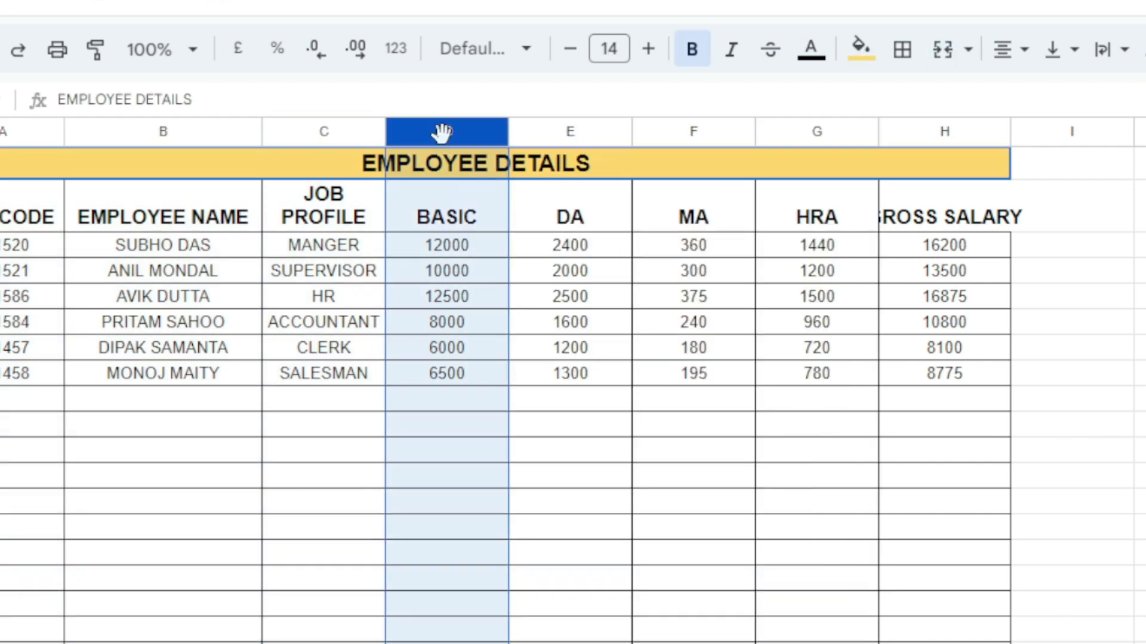
mouse_move(471, 132)
click(492, 137)
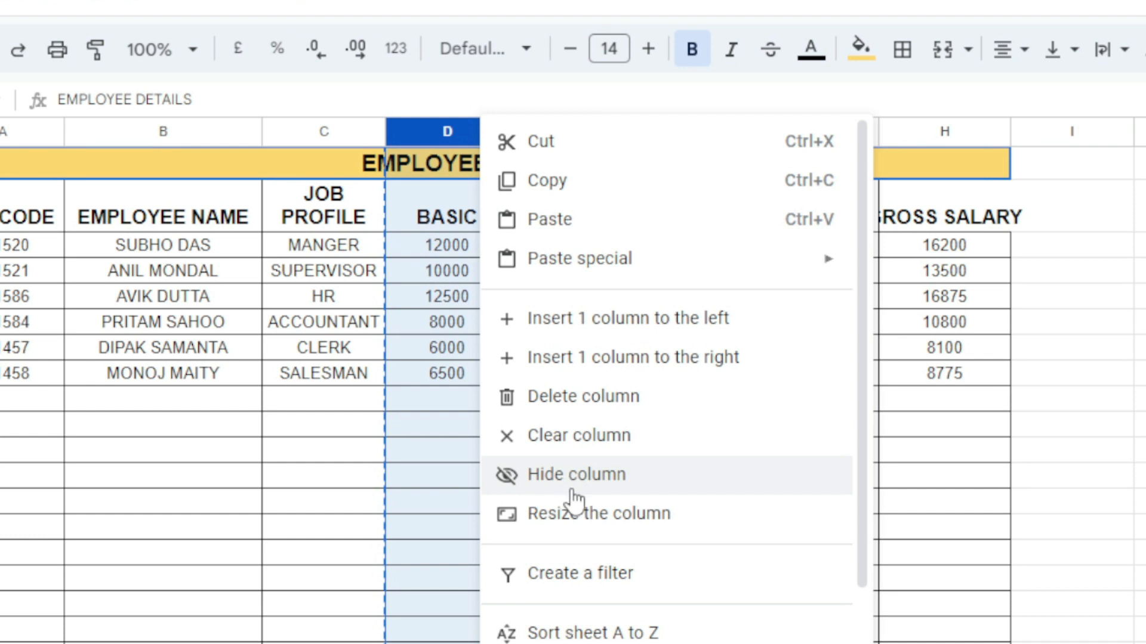
click(591, 476)
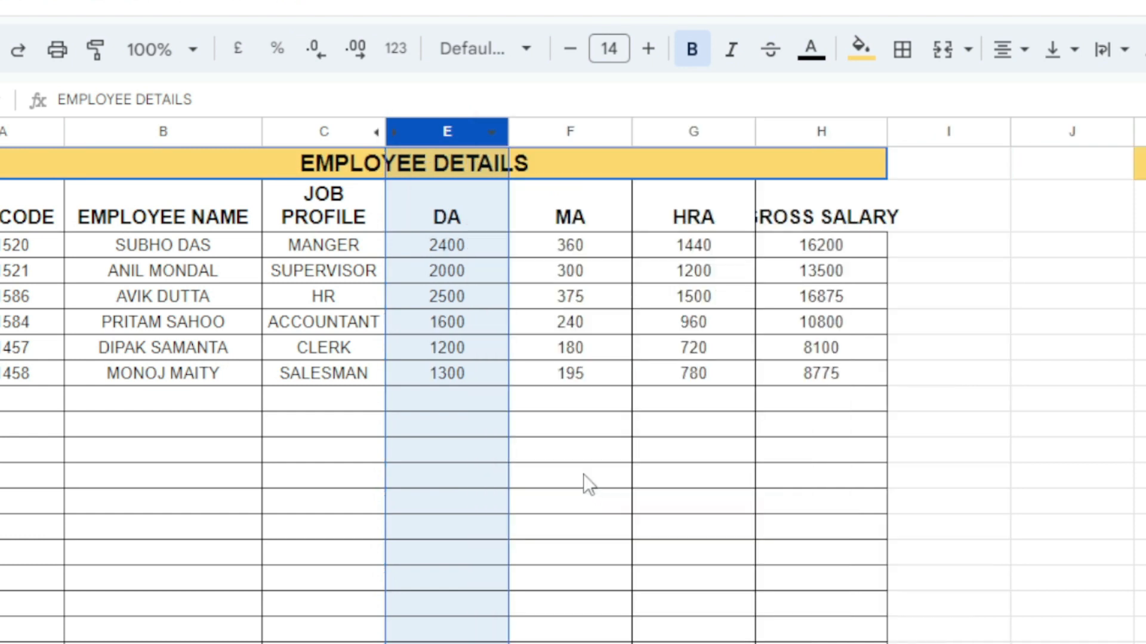
click(1091, 353)
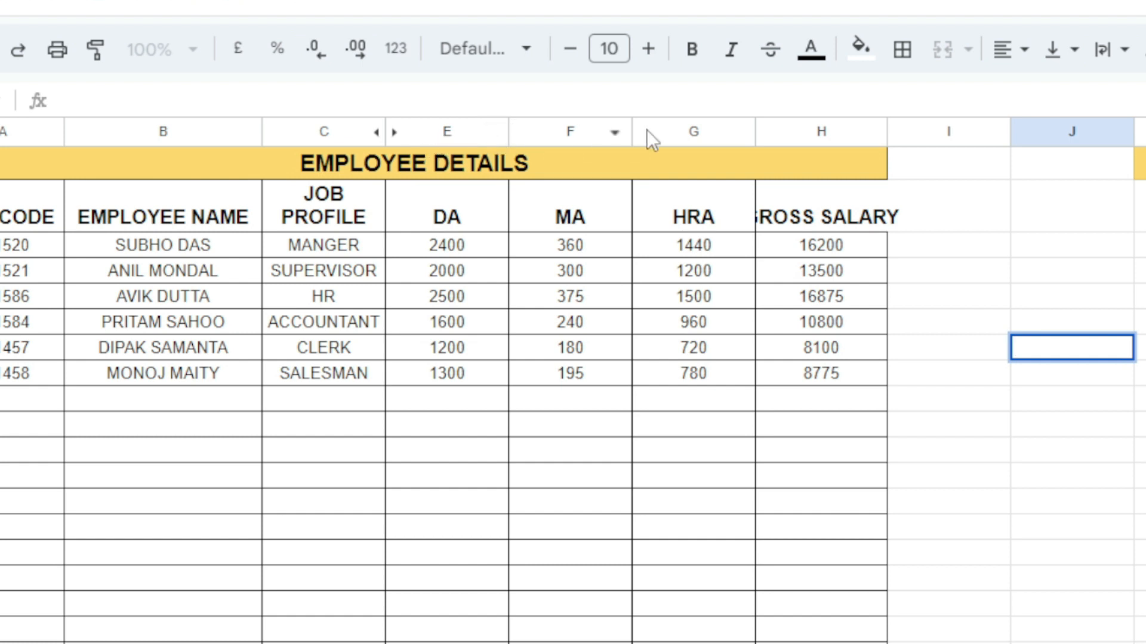
- Hide column F with the MA figures in the employee table
click(582, 133)
click(614, 133)
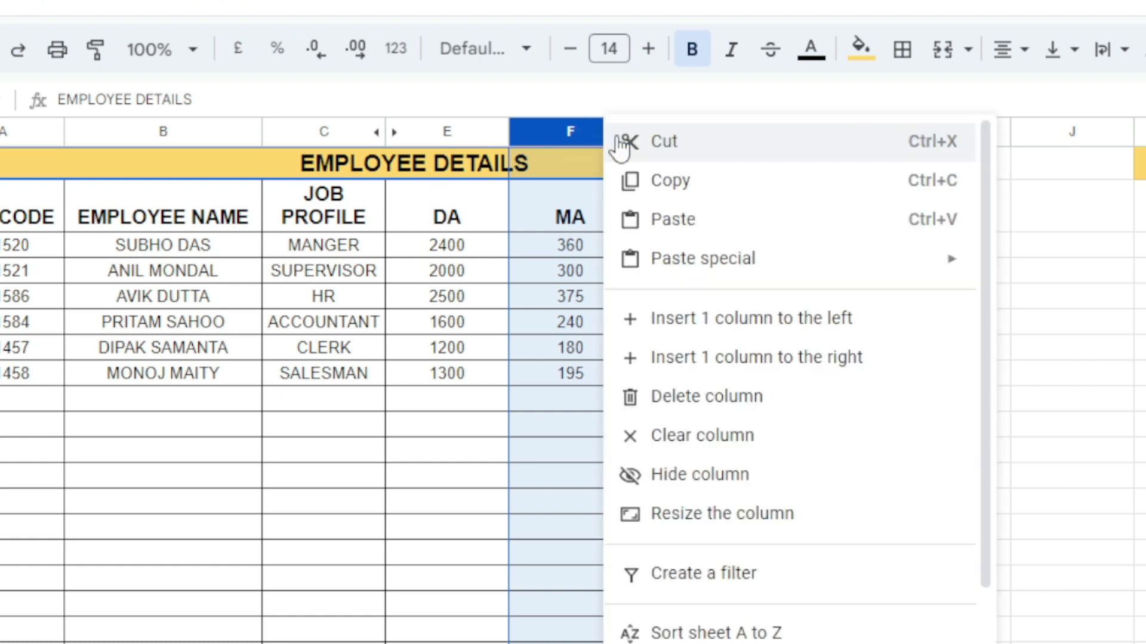
click(714, 480)
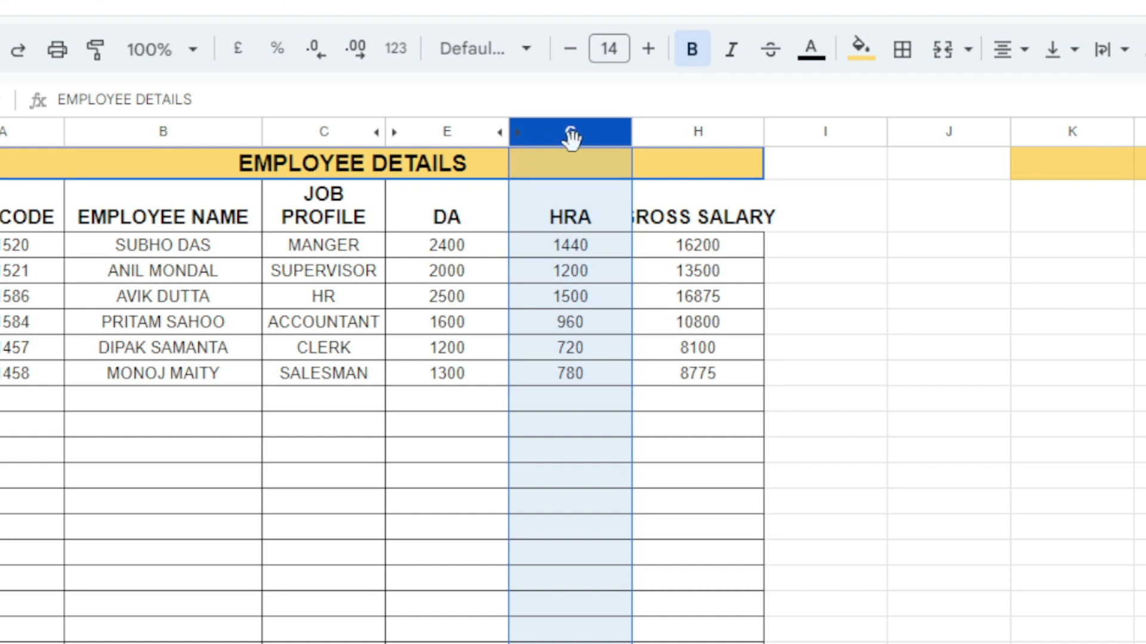
click(949, 406)
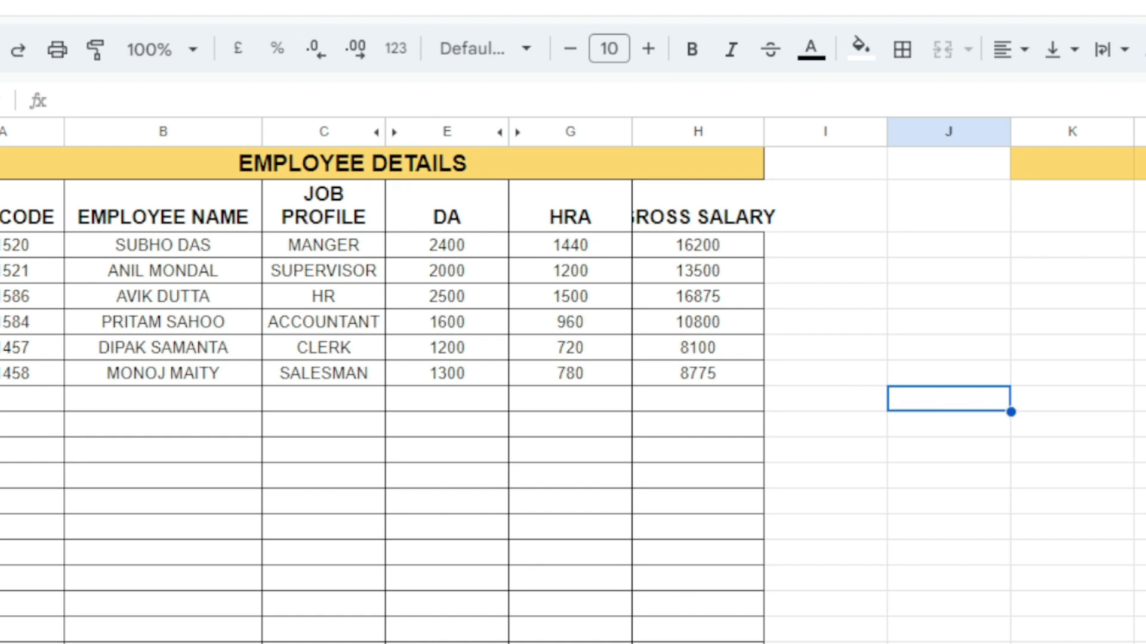
- Hide row 2, which holds the column headings of the employee table
click(0, 246)
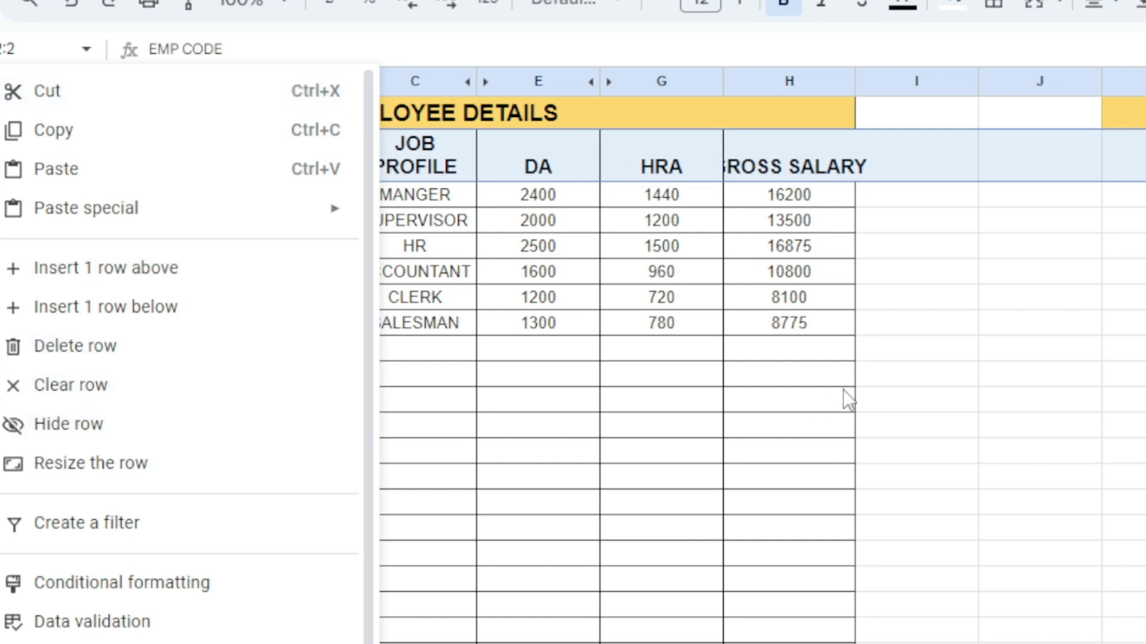
click(91, 424)
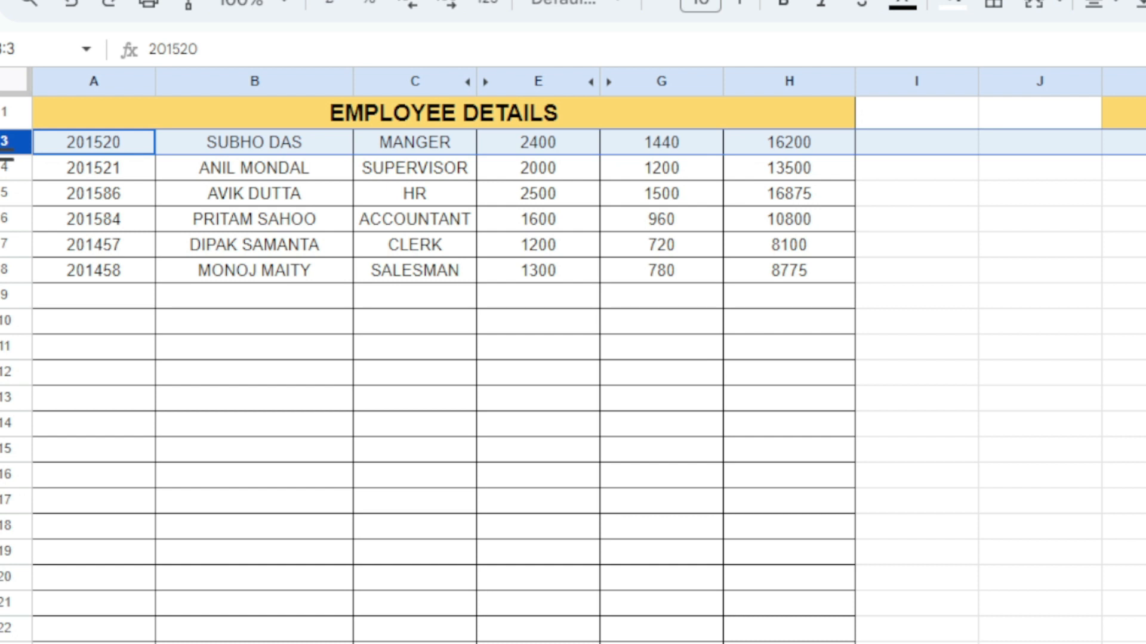
click(1143, 525)
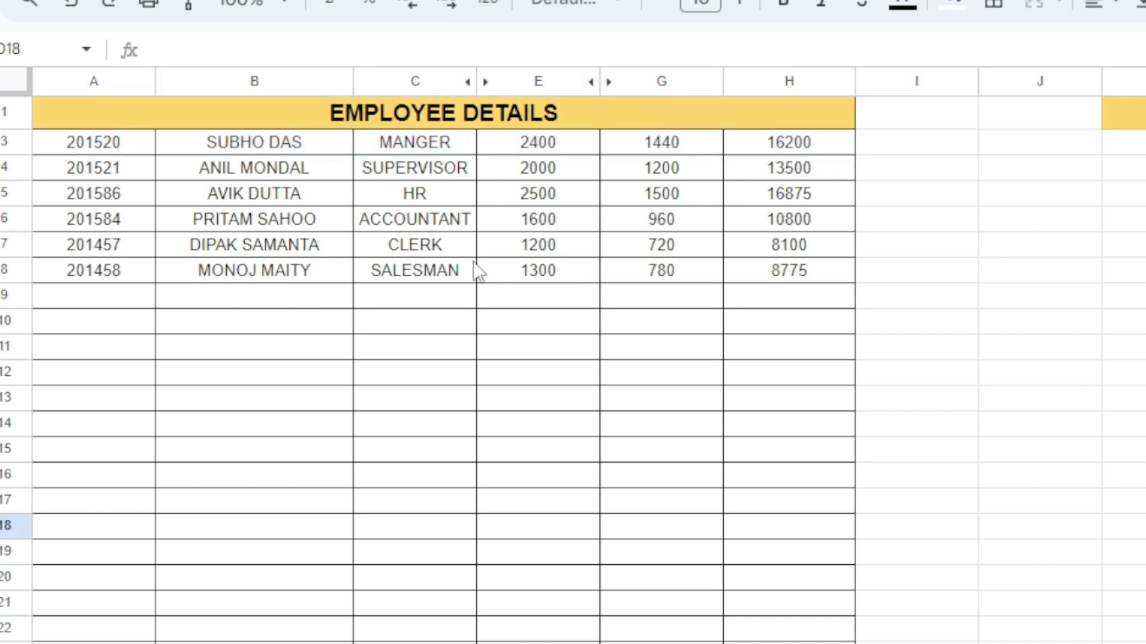
- Unhide heading row 2 and the hidden columns D and F
click(4, 154)
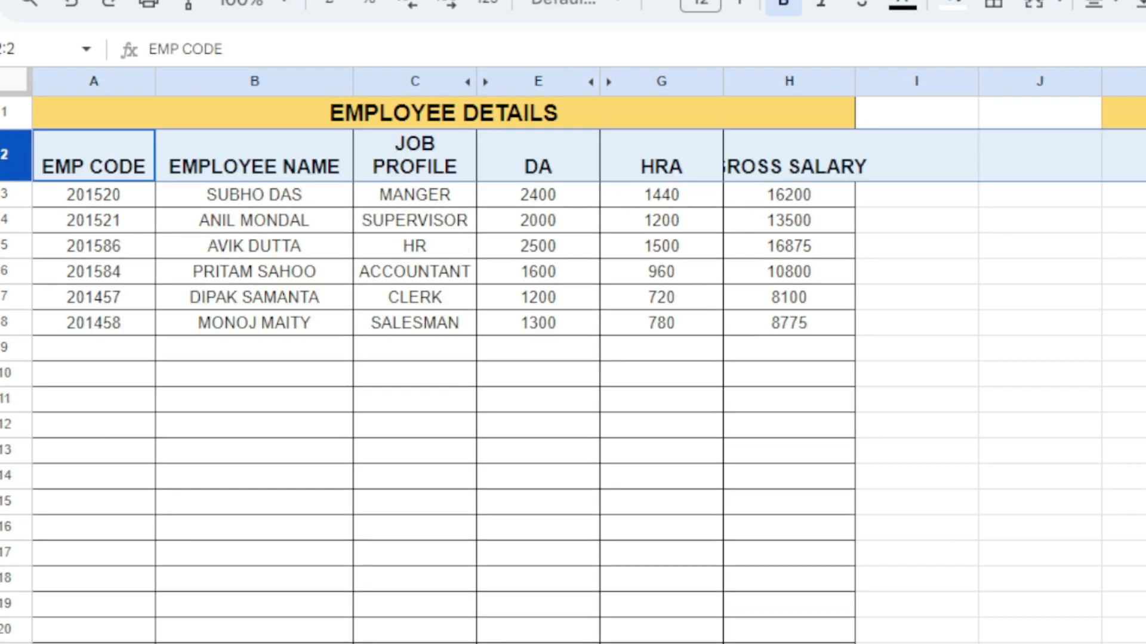
click(1143, 476)
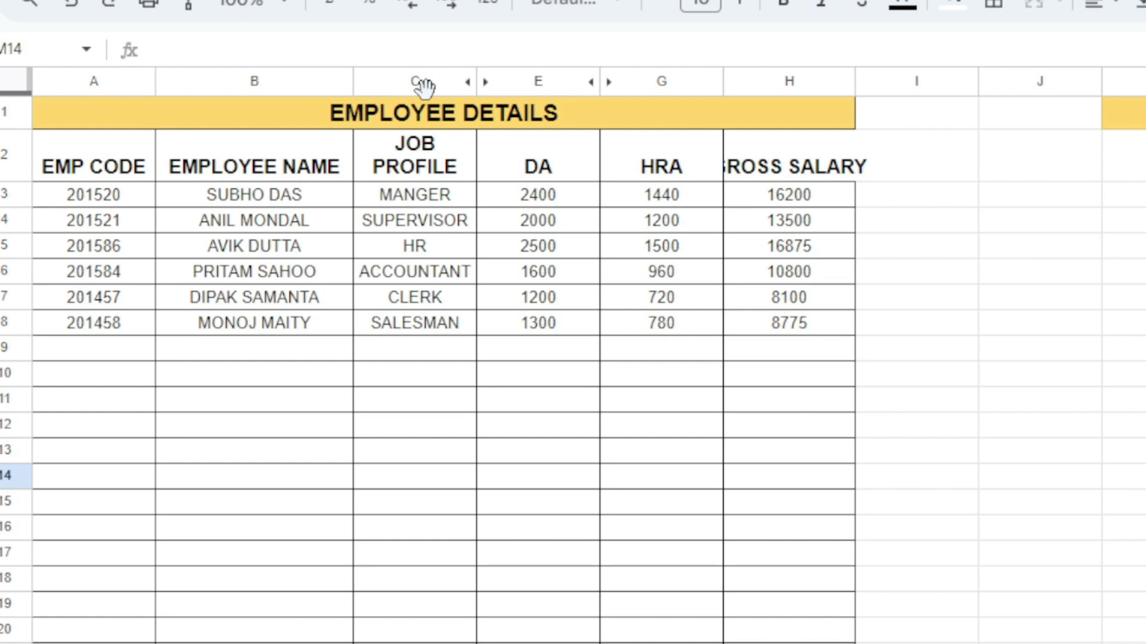
click(468, 81)
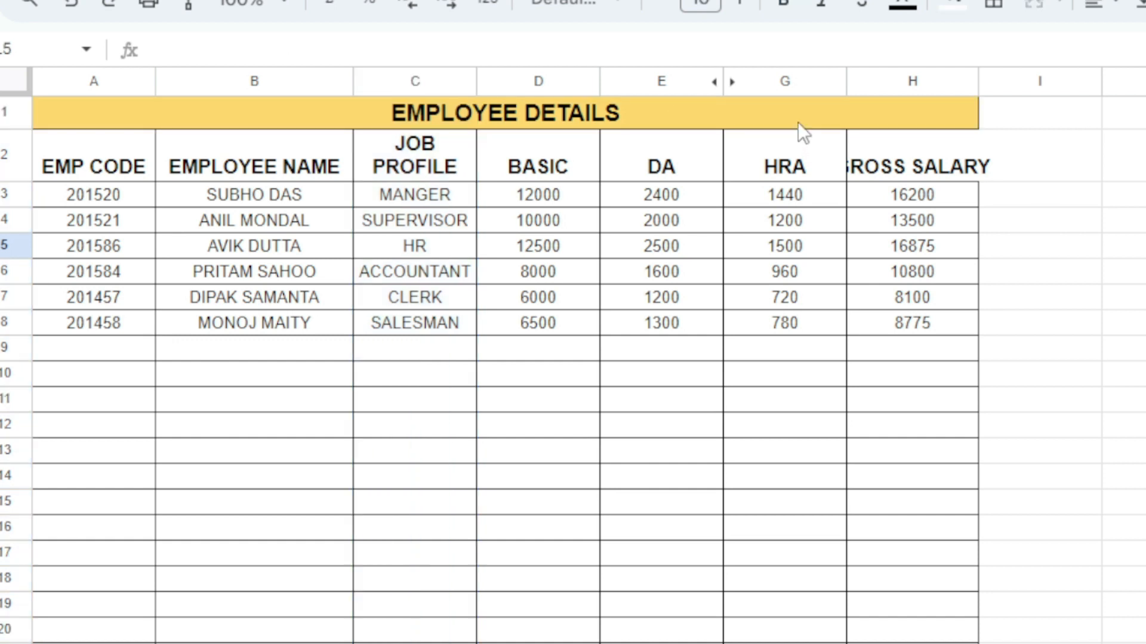
click(714, 82)
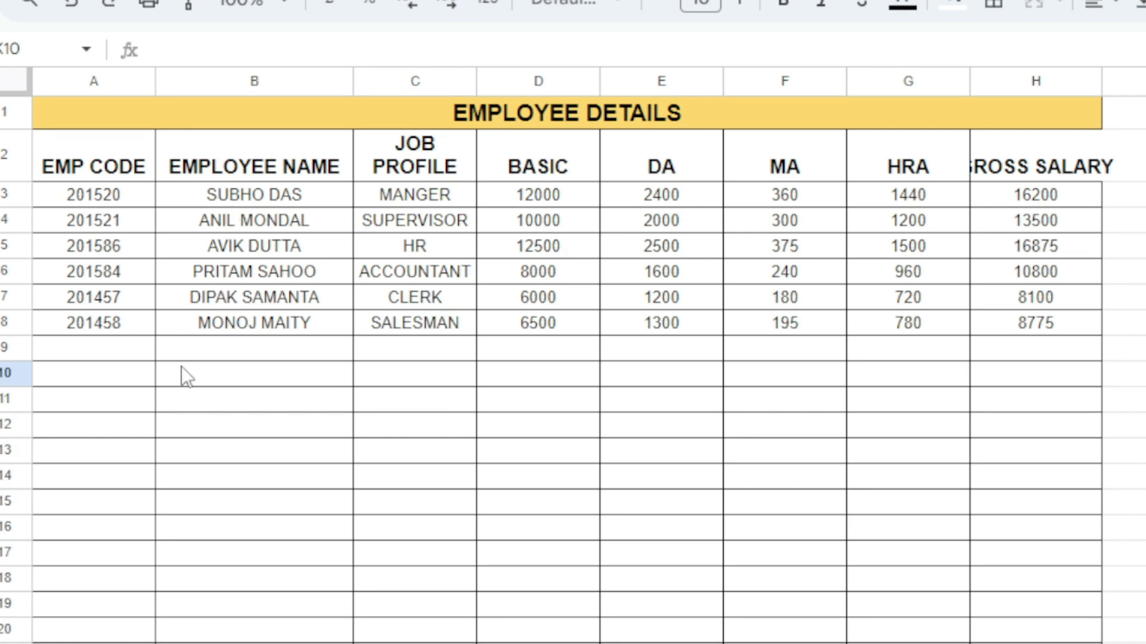
- Examine how the title and heading rows of the employee table move while browsing the sheet sideways and downwards
scroll(573, 370, right, 2)
scroll(573, 370, right, 2)
scroll(262, 617, left, 5)
scroll(321, 295, down, 5)
scroll(321, 296, up, 5)
scroll(582, 406, down, 2)
scroll(582, 407, up, 2)
scroll(581, 406, down, 2)
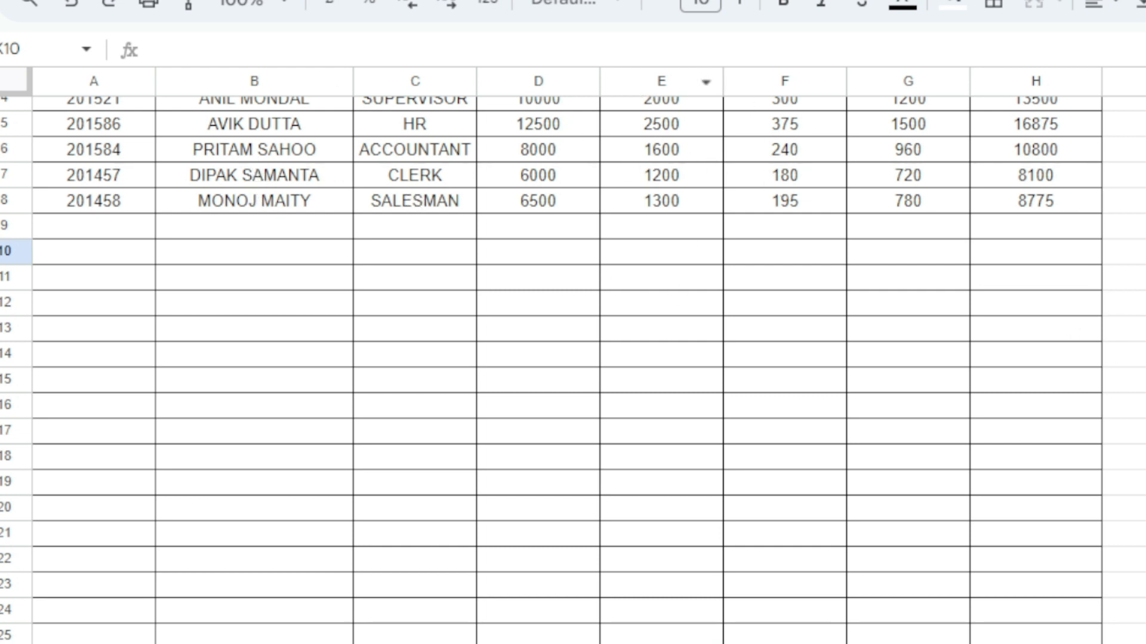
scroll(573, 358, up, 2)
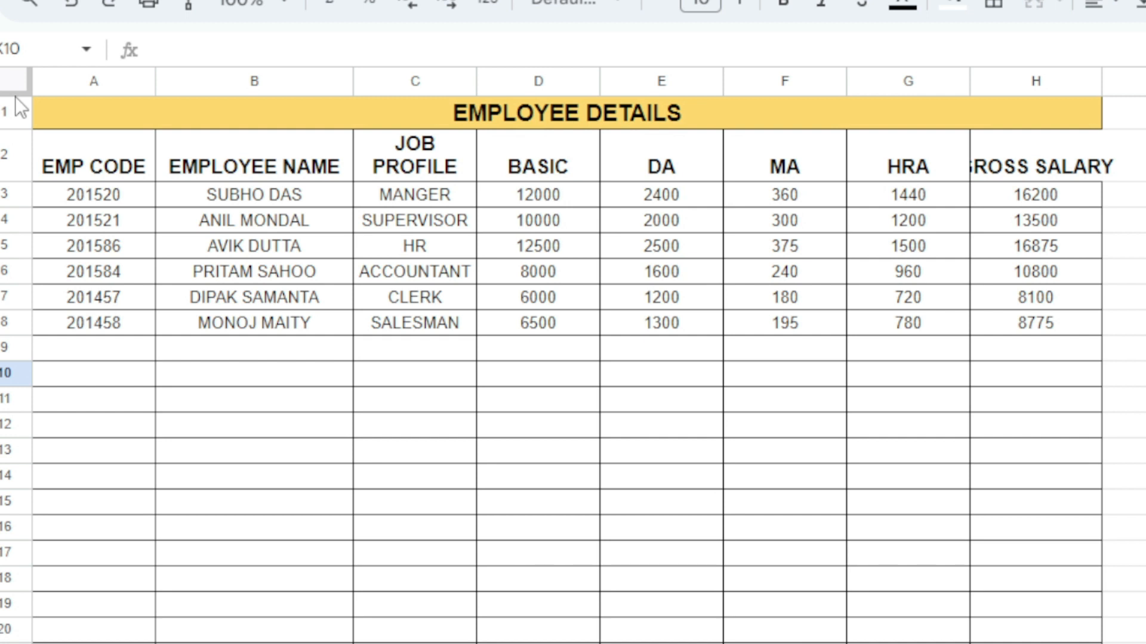
- Freeze rows 1 and 2 so the title and column headings stay in place while browsing the table
drag(6, 90, 3, 183)
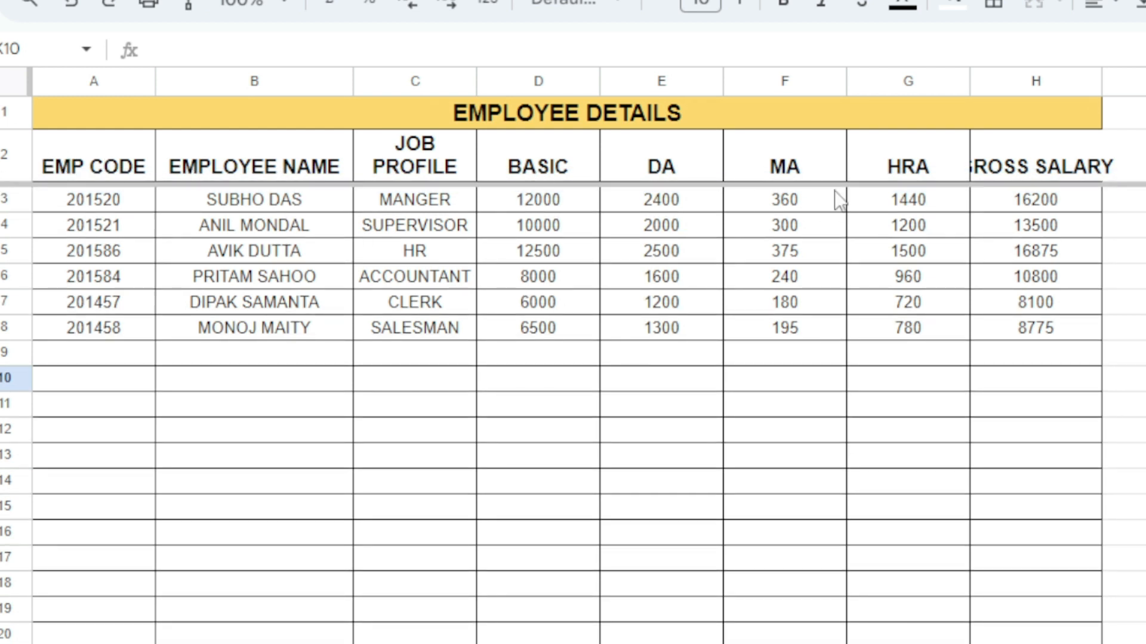
click(1145, 327)
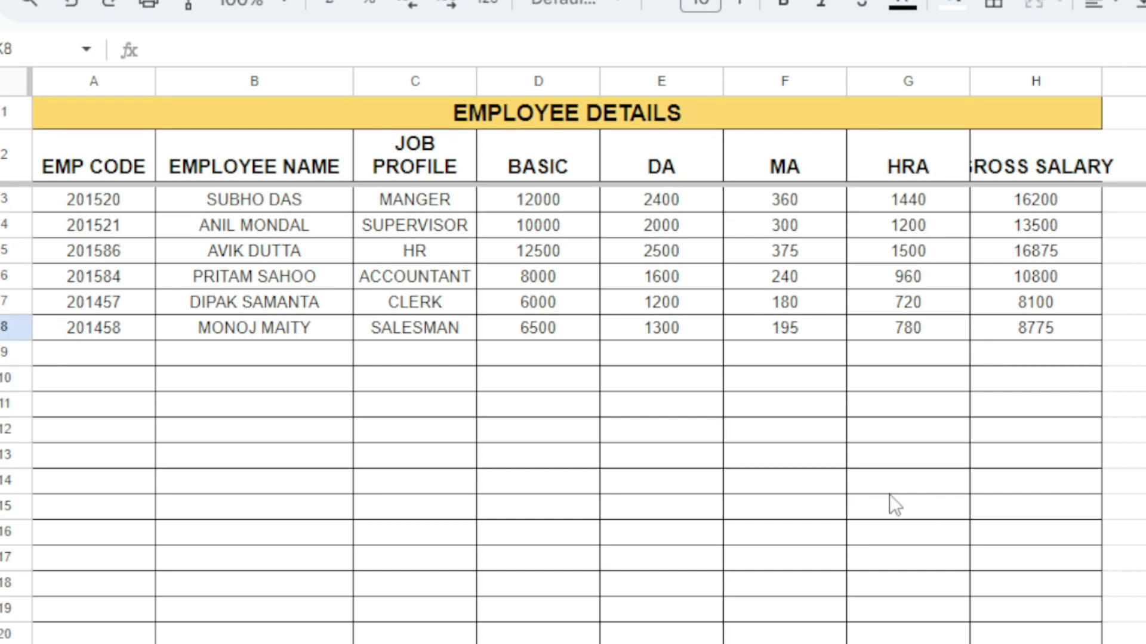
scroll(877, 472, down, 3)
scroll(806, 340, up, 3)
- Try to freeze column A with the EMP CODE values
drag(29, 83, 163, 120)
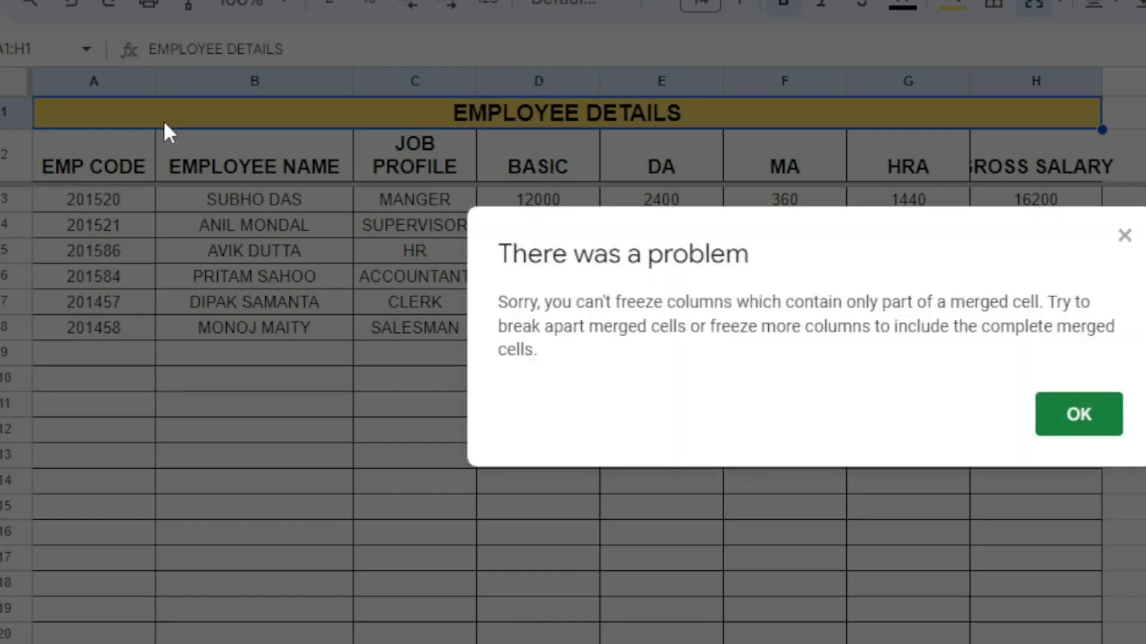
click(1095, 417)
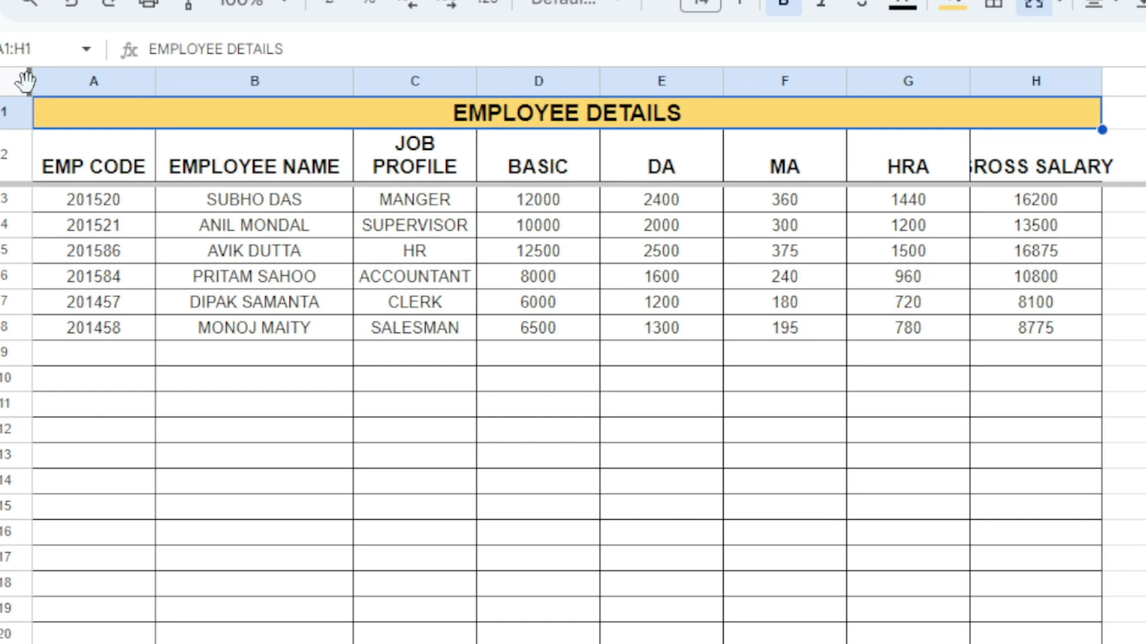
drag(27, 84, 158, 110)
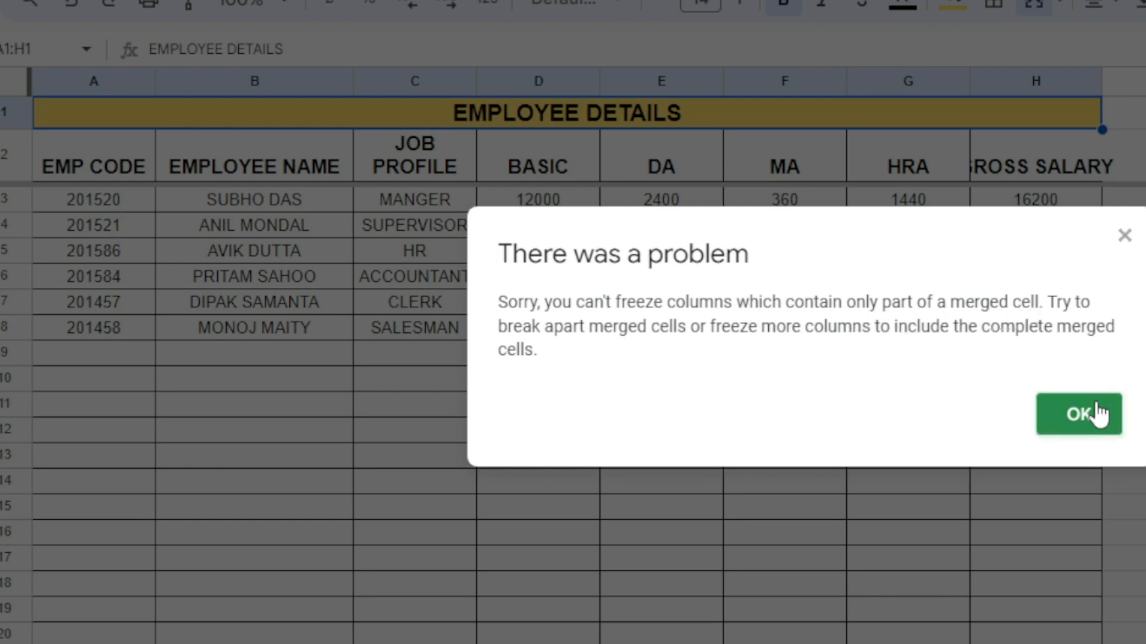
click(1088, 428)
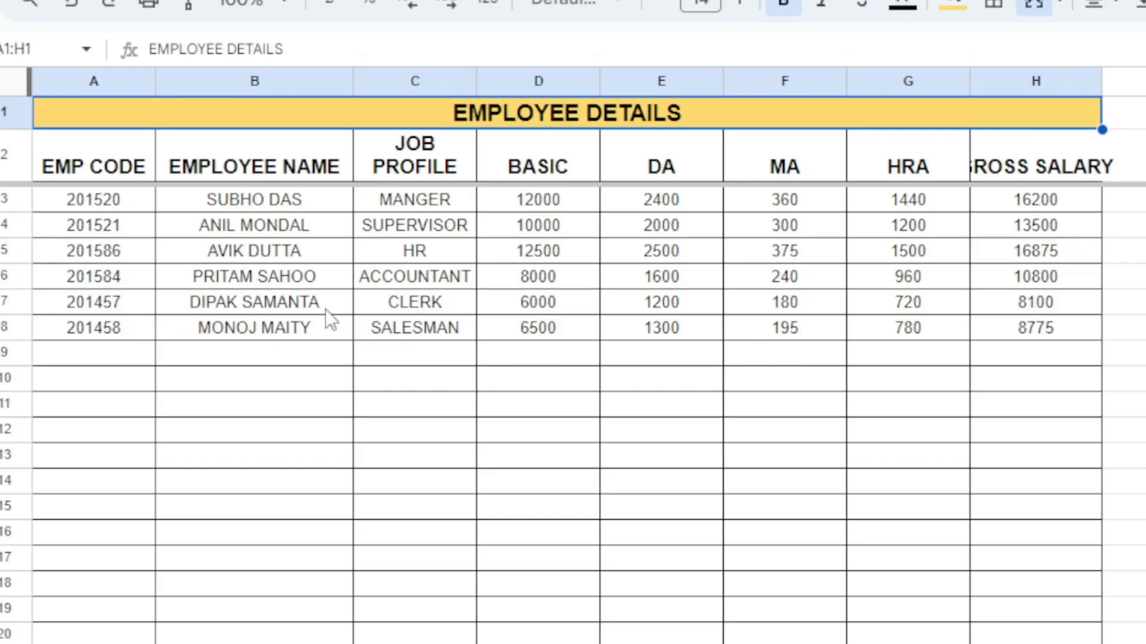
- Unmerge the EMPLOYEE DETAILS title cell across A1:H1
click(707, 329)
double_click(88, 110)
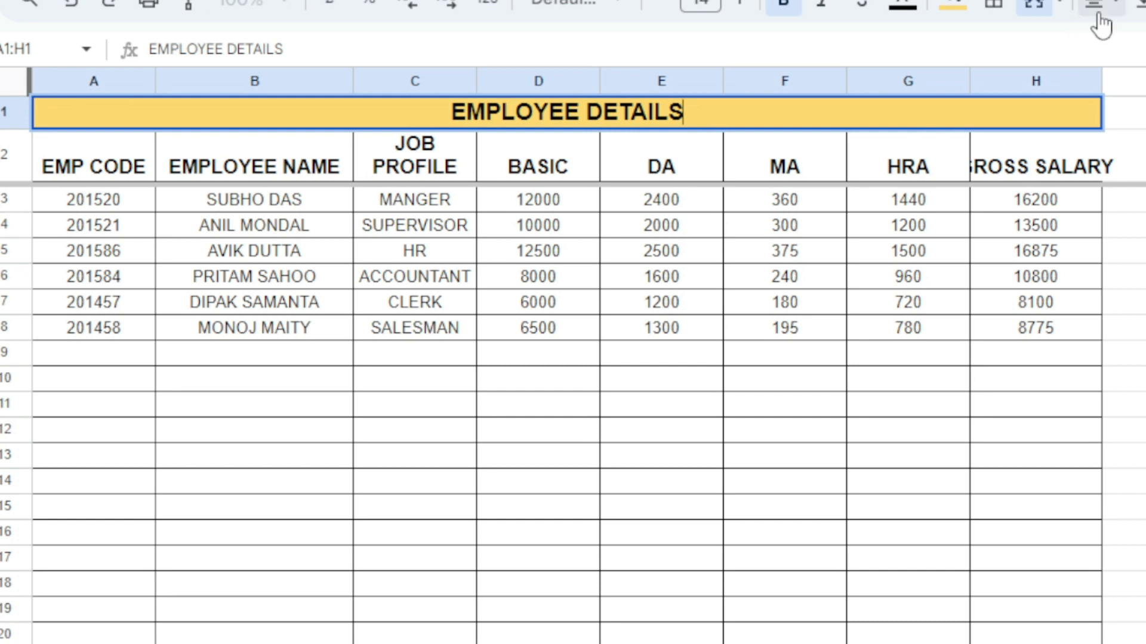
click(1063, 11)
click(1063, 11)
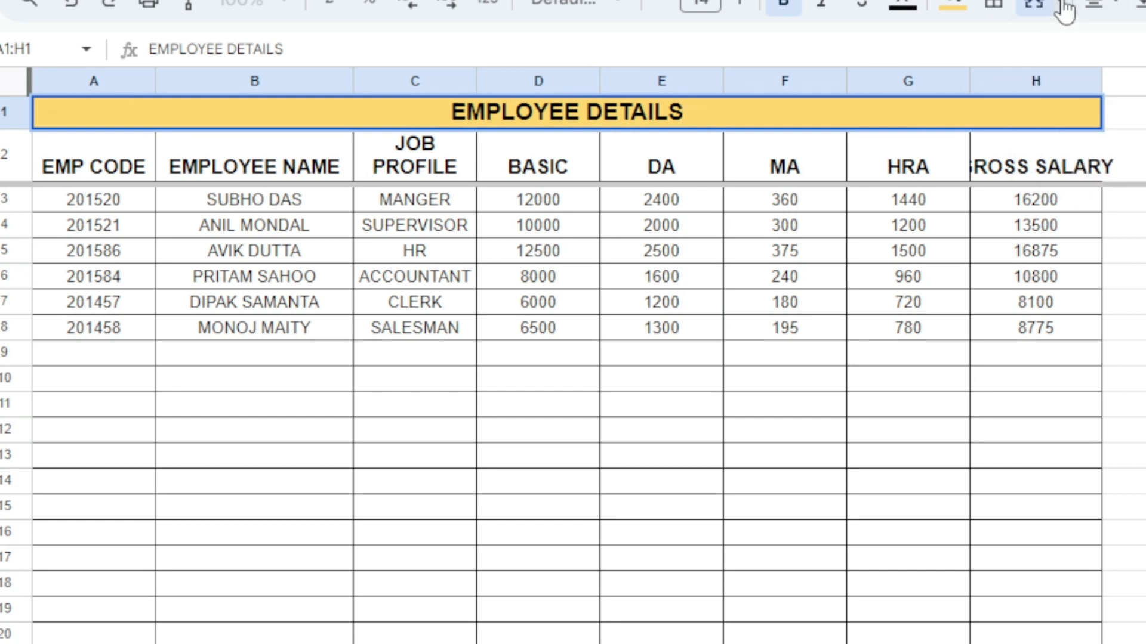
click(1063, 10)
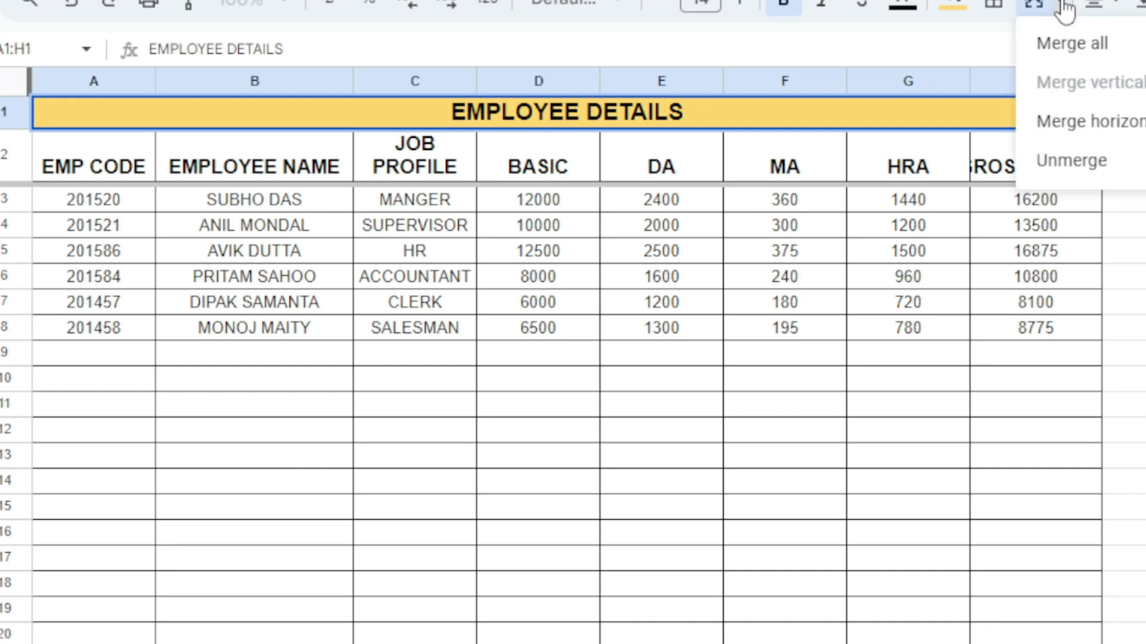
click(1051, 158)
double_click(1055, 152)
click(1143, 352)
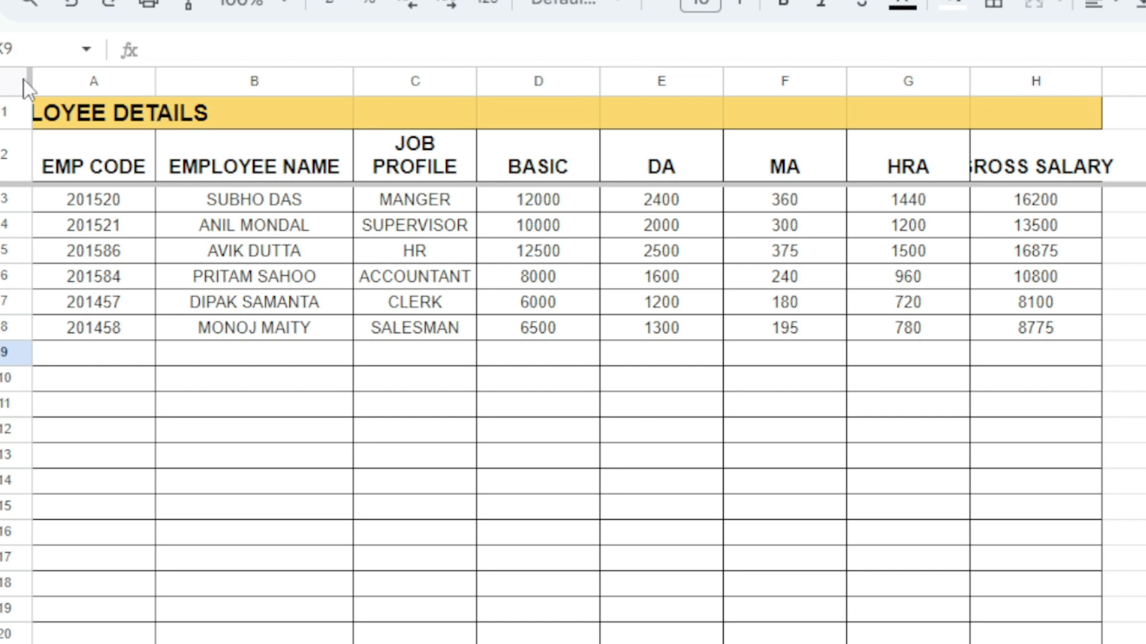
- Freeze column A so the EMP CODE values stay in place
drag(26, 77, 158, 100)
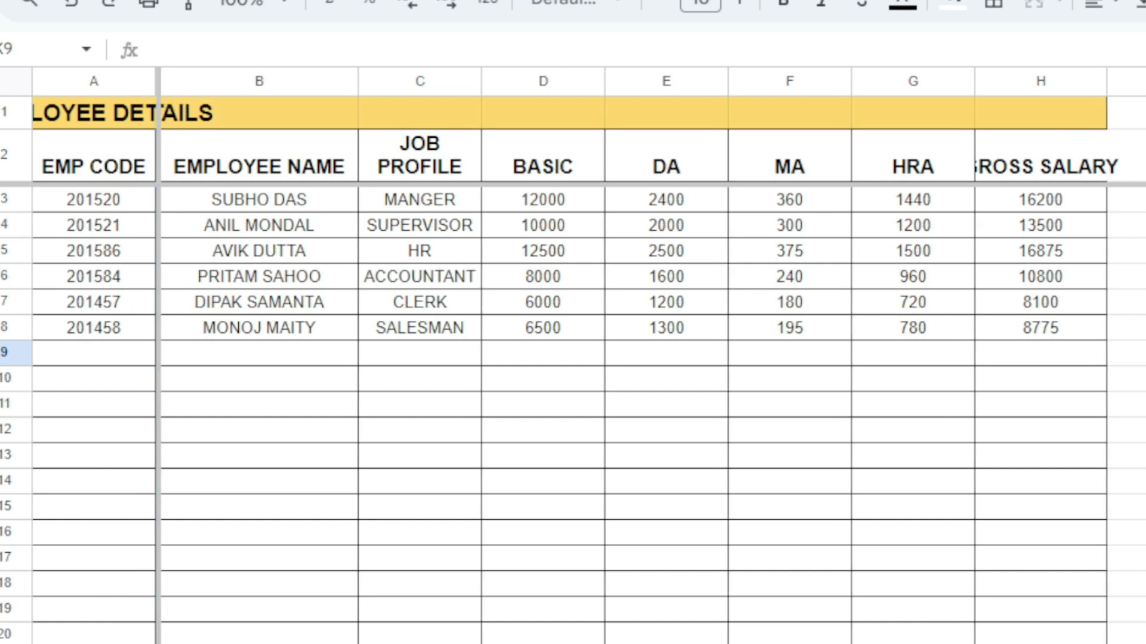
click(1145, 557)
- Examine how the frozen heading rows and the frozen EMP CODE column behave while browsing the sheet vertically and horizontally
scroll(181, 350, down, 3)
scroll(225, 425, up, 3)
scroll(179, 412, down, 3)
scroll(116, 371, up, 3)
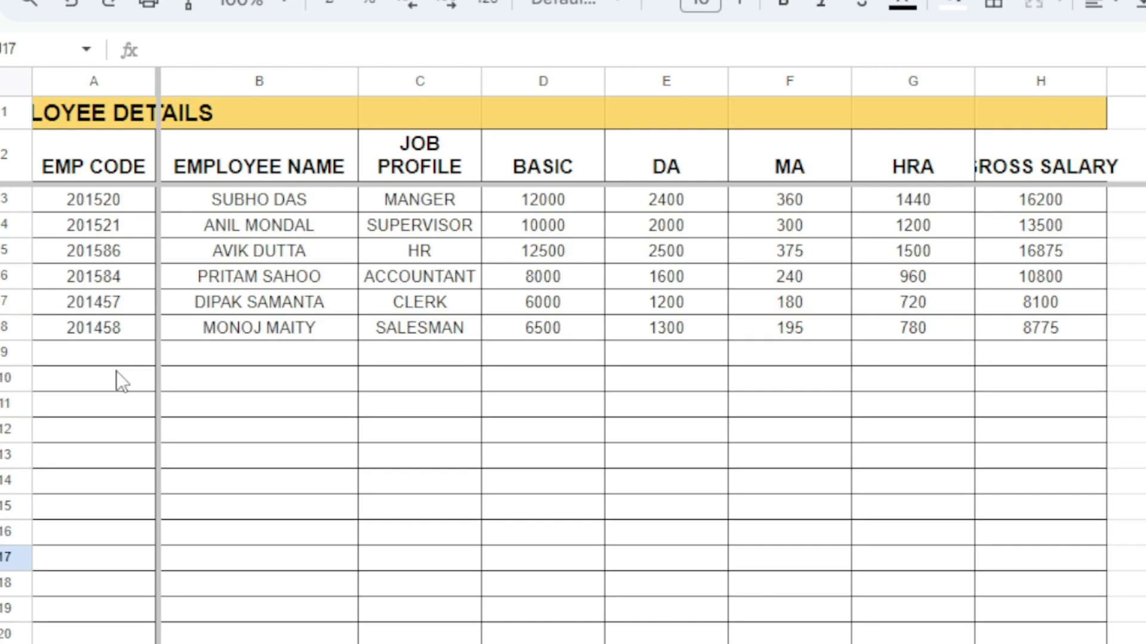
scroll(98, 599, right, 3)
scroll(98, 599, left, 3)
scroll(212, 641, right, 3)
scroll(211, 642, left, 3)
scroll(211, 641, right, 3)
scroll(212, 642, left, 1)
scroll(211, 642, left, 2)
scroll(402, 523, right, 1)
scroll(1092, 465, down, 3)
scroll(932, 500, up, 3)
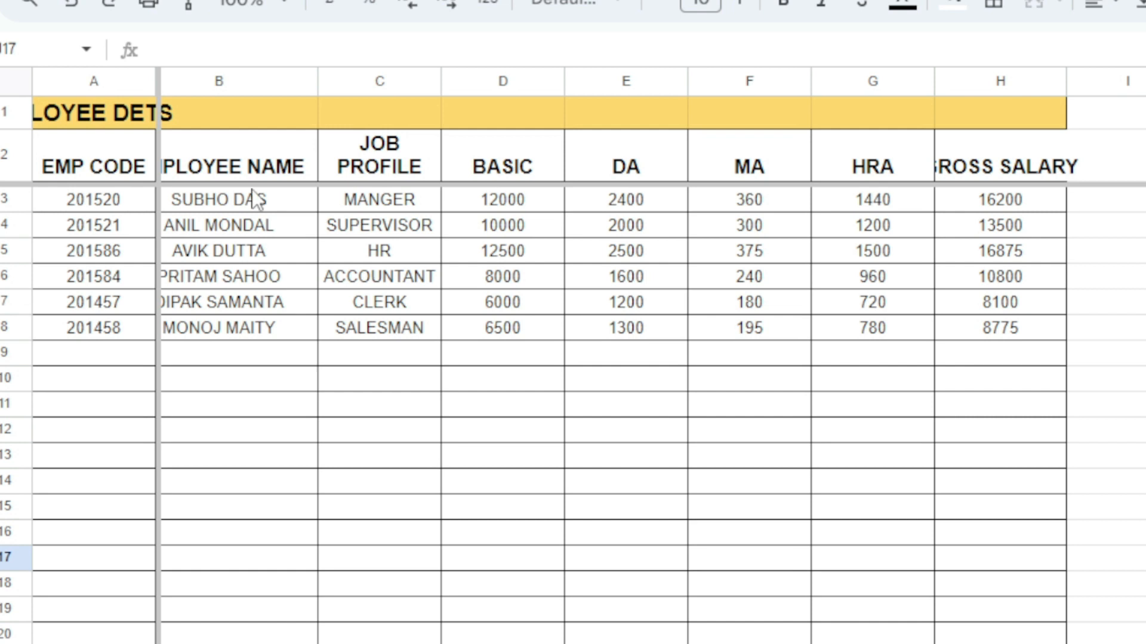
double_click(107, 122)
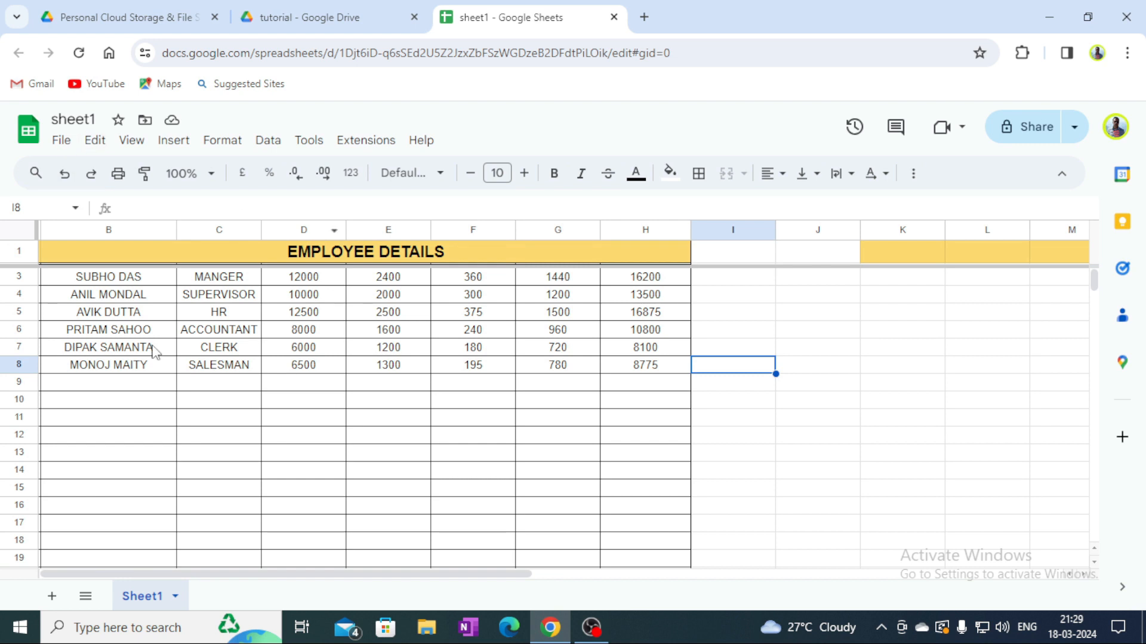
- Import the local file Annexure-16-17_Fy.xlsx from the ANNEXURE folder as a new spreadsheet and open it
click(62, 141)
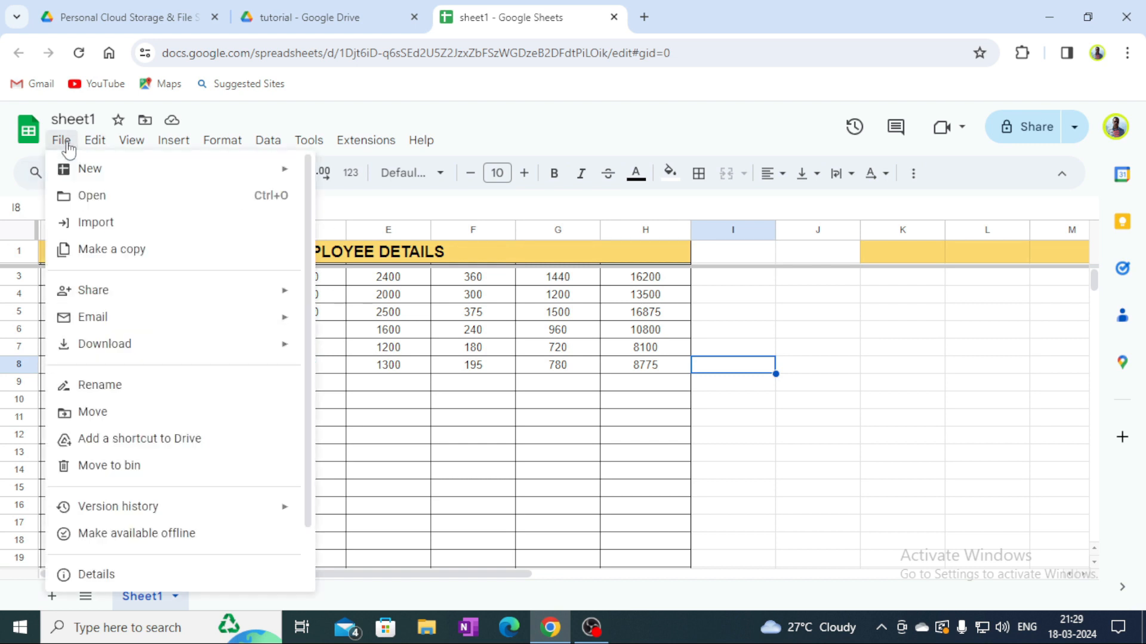
click(97, 224)
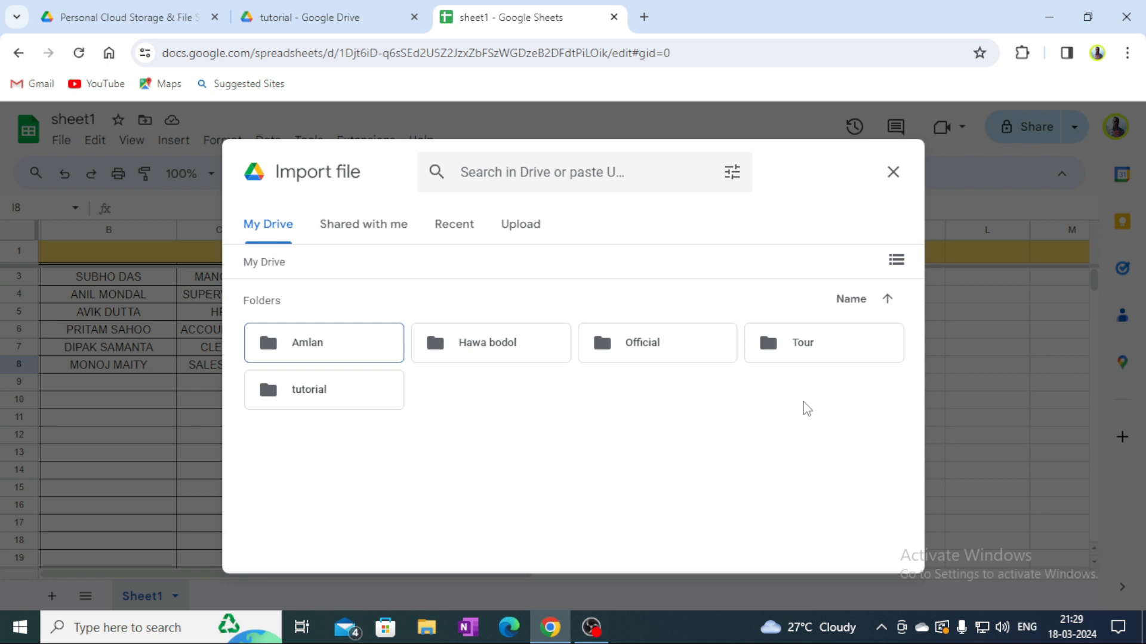
click(525, 230)
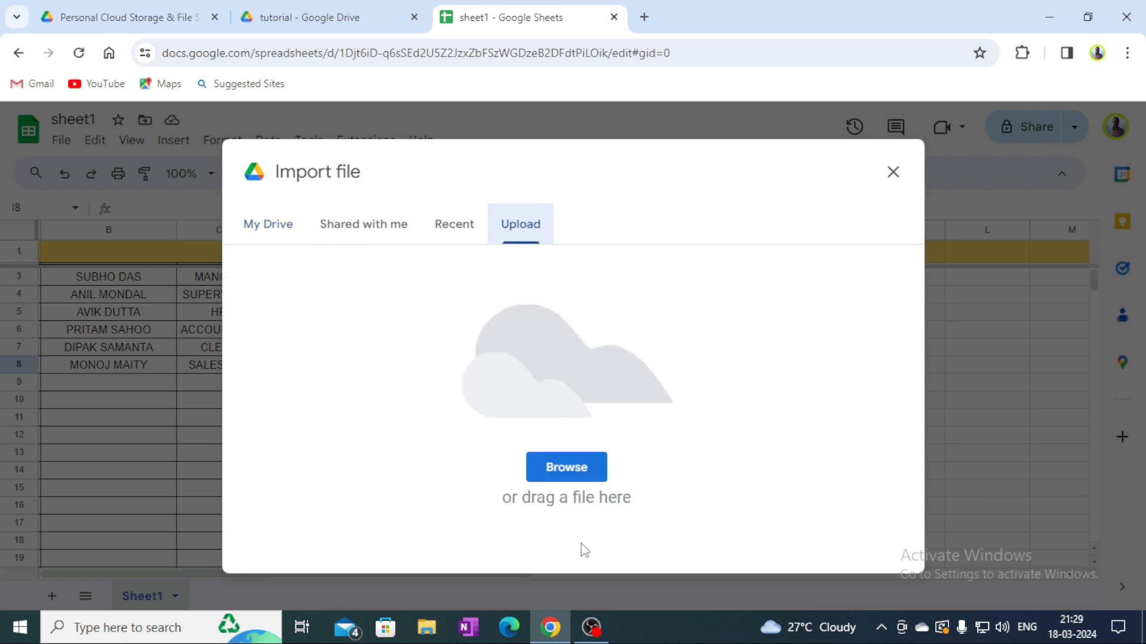
click(560, 476)
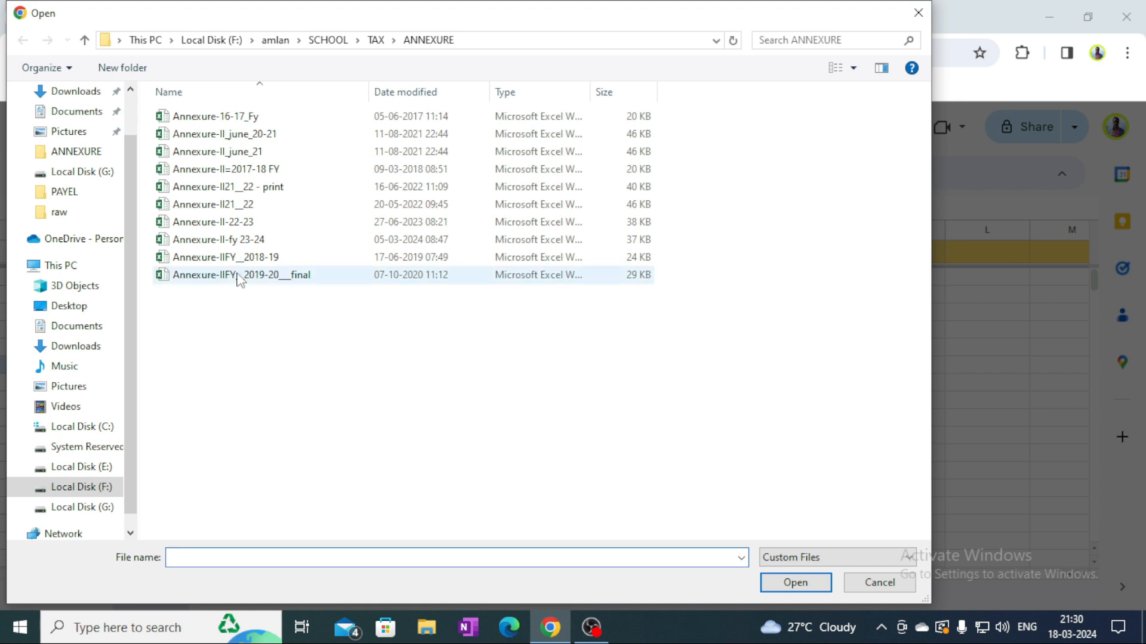
click(225, 122)
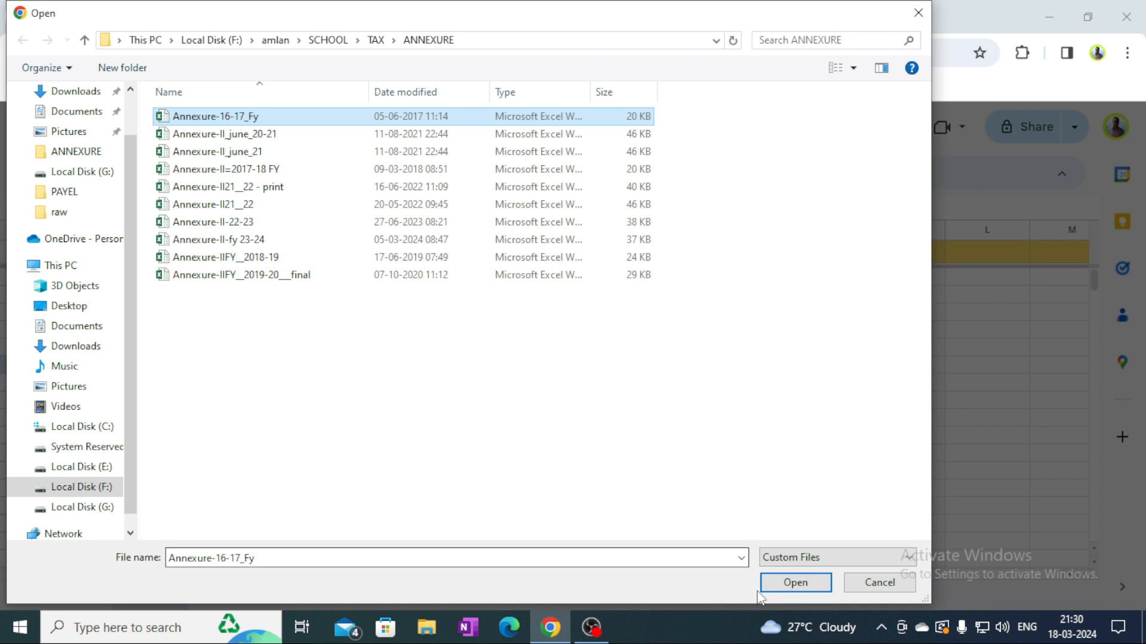
click(786, 584)
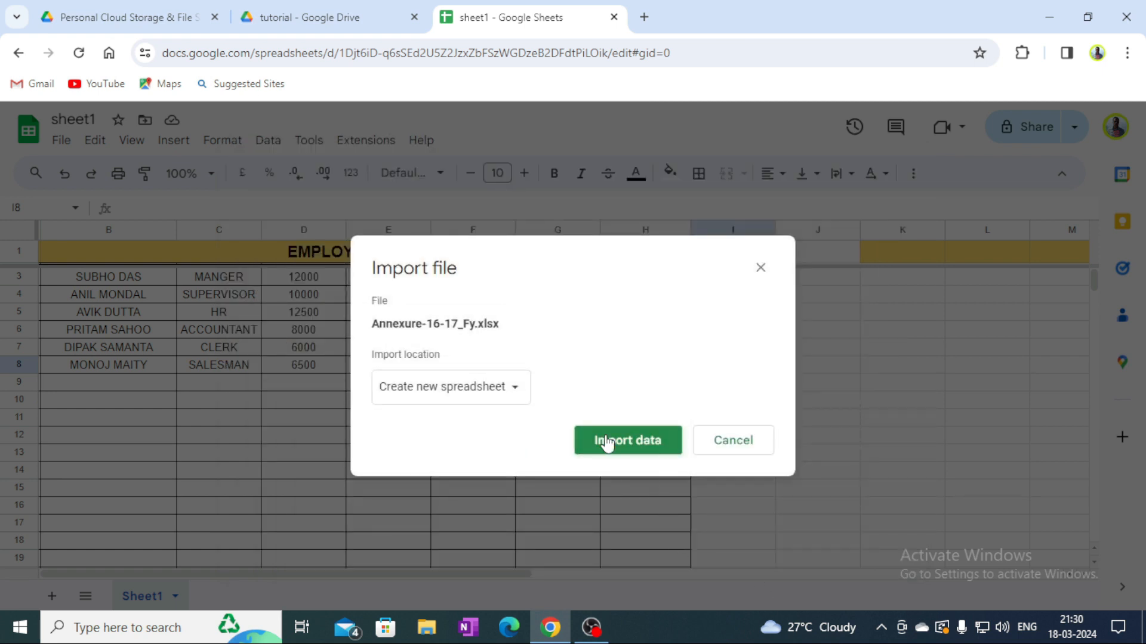
click(518, 395)
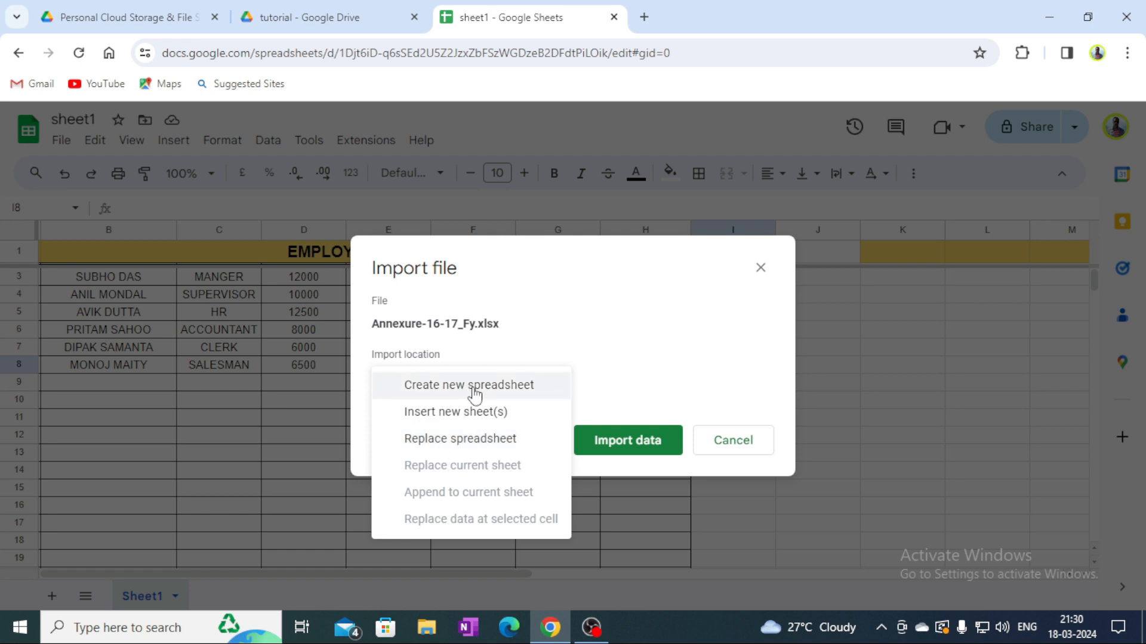
click(609, 450)
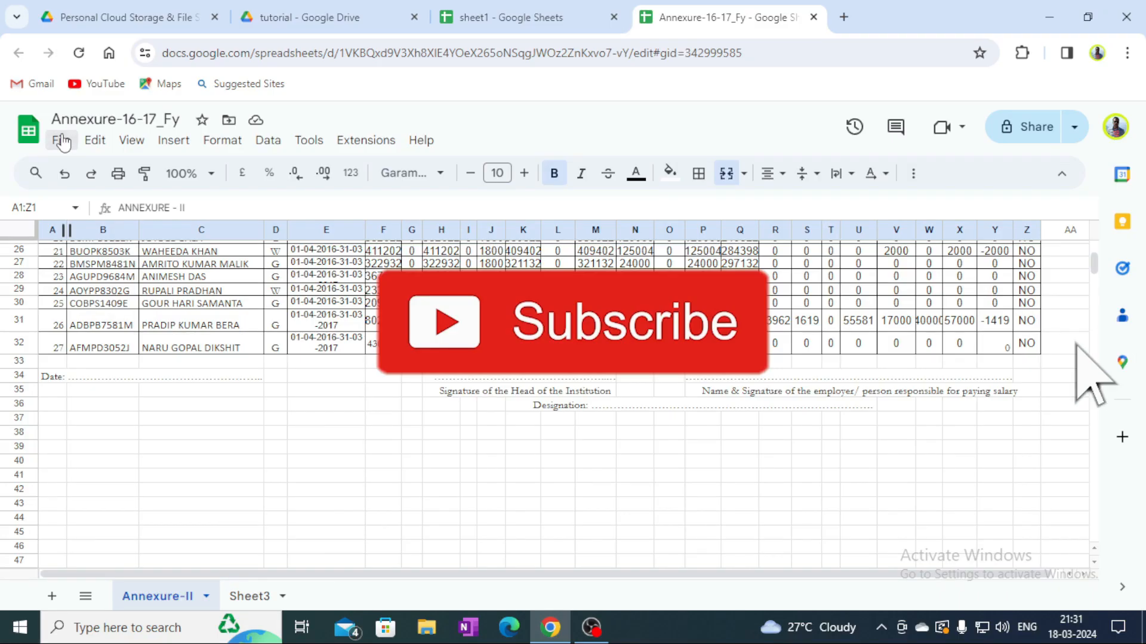
- Open the file import dialog in the Annexure-16-17_Fy spreadsheet
click(62, 141)
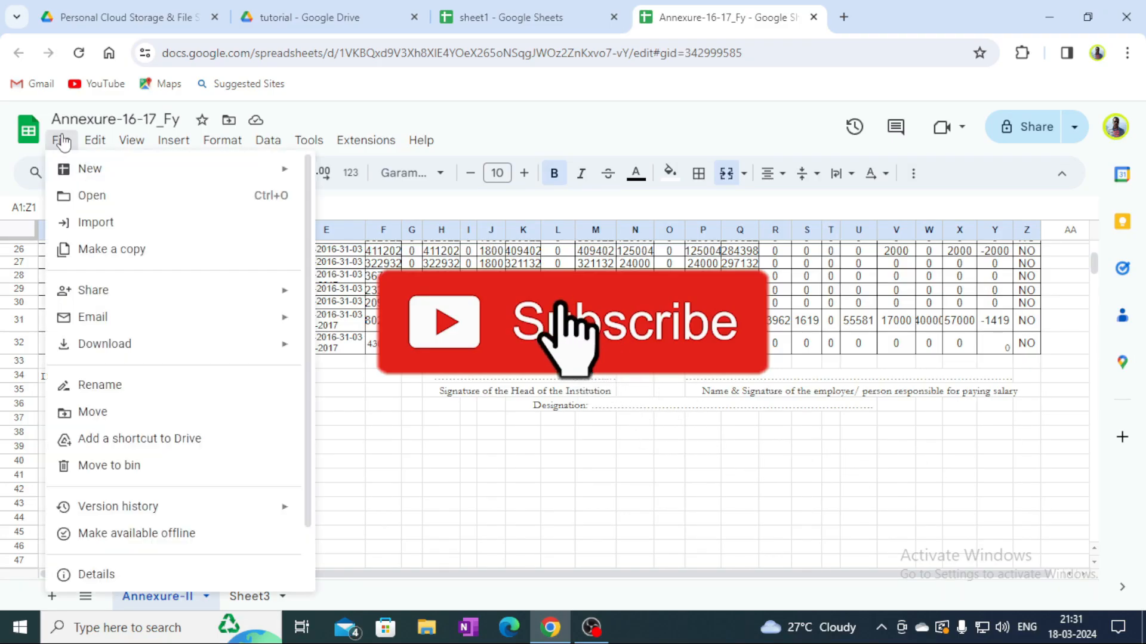
click(99, 223)
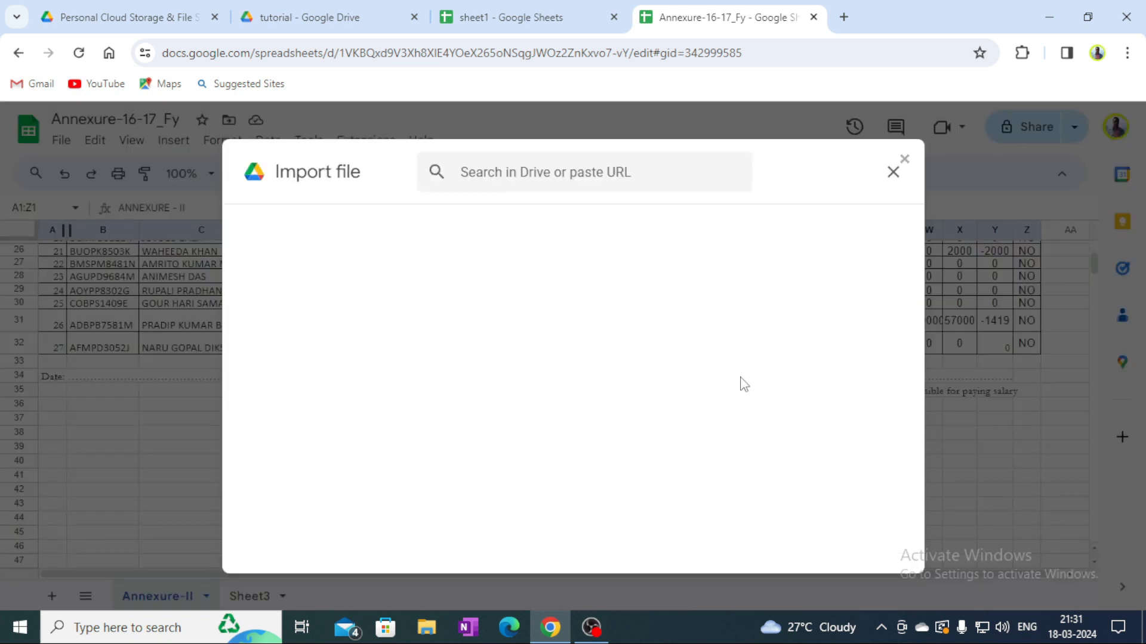